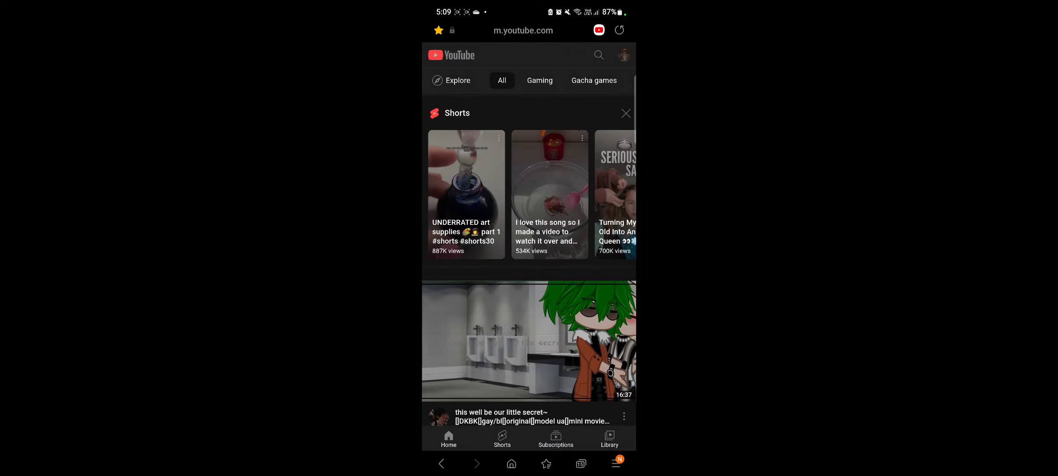
Return from search to the home feed and open the account menu listing Your channel, Switch account, Settings.
{"action": "left_click", "coordinate": [600, 55]}
{"action": "left_click", "coordinate": [432, 53]}
{"action": "left_click", "coordinate": [624, 55]}
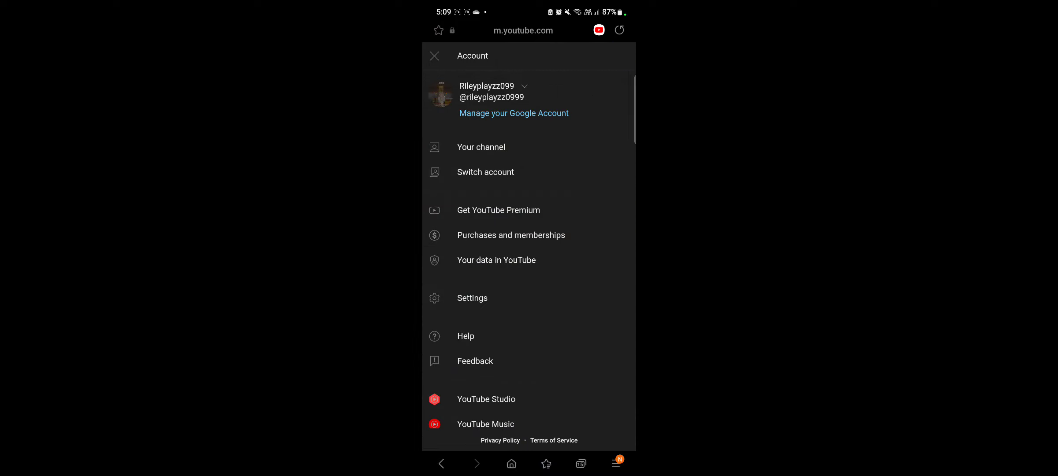